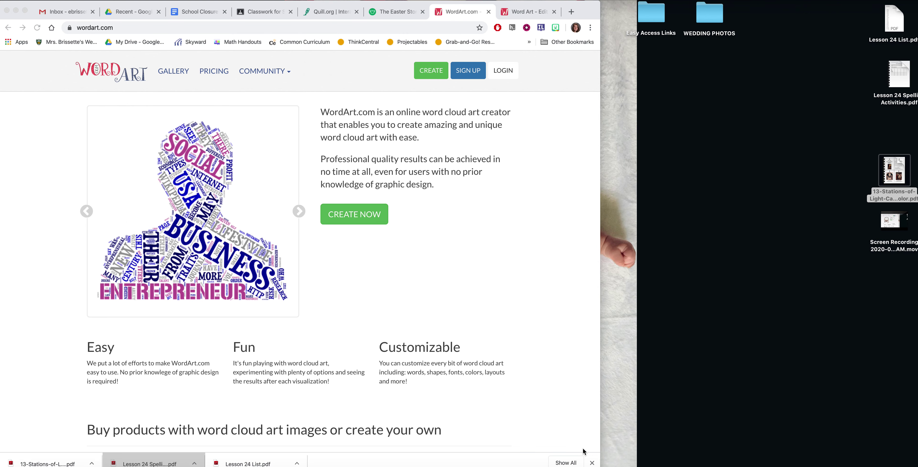
Look over the Easter Art assignment in Classroom, then return to the WordArt.com homepage.
click(256, 14)
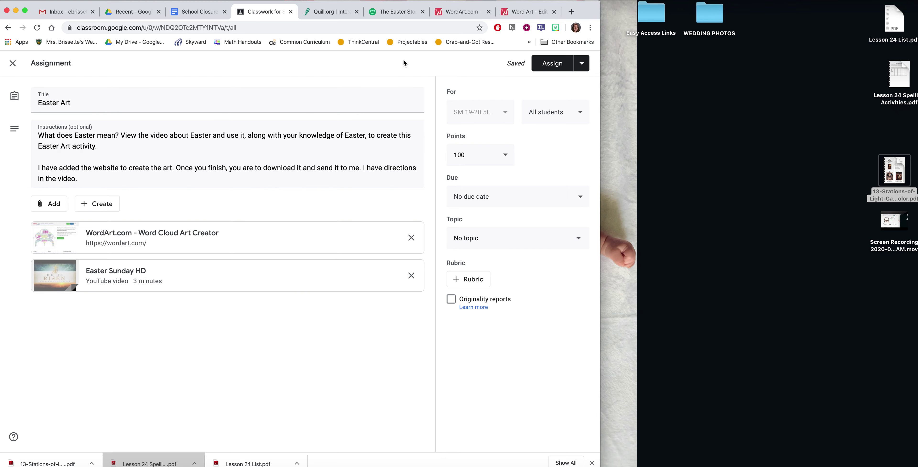
click(463, 15)
click(264, 11)
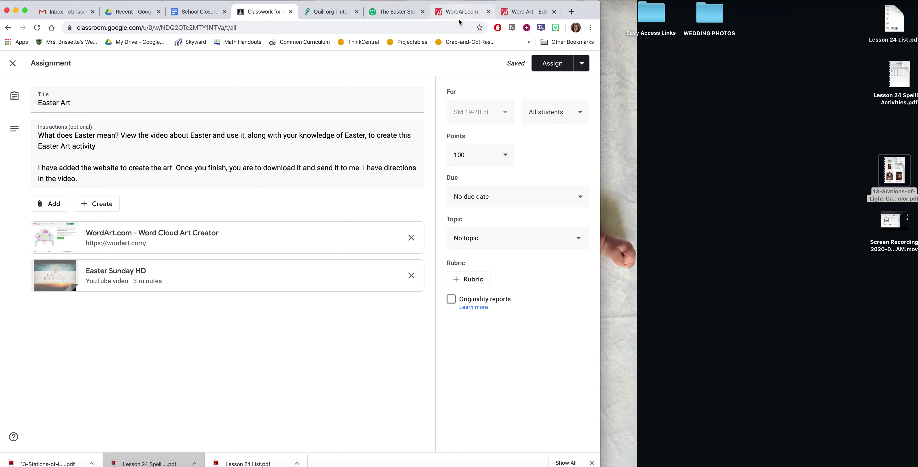
click(462, 12)
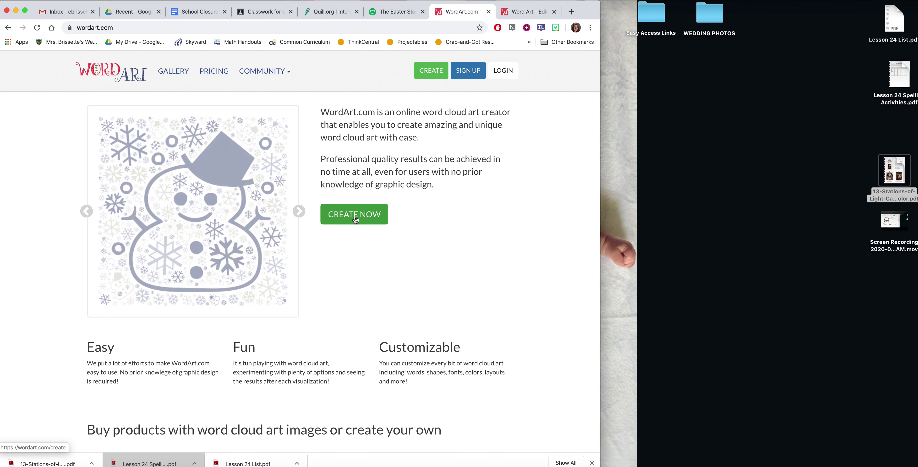
Open the WordArt editor, show the cross shape choices, then the font list.
click(524, 12)
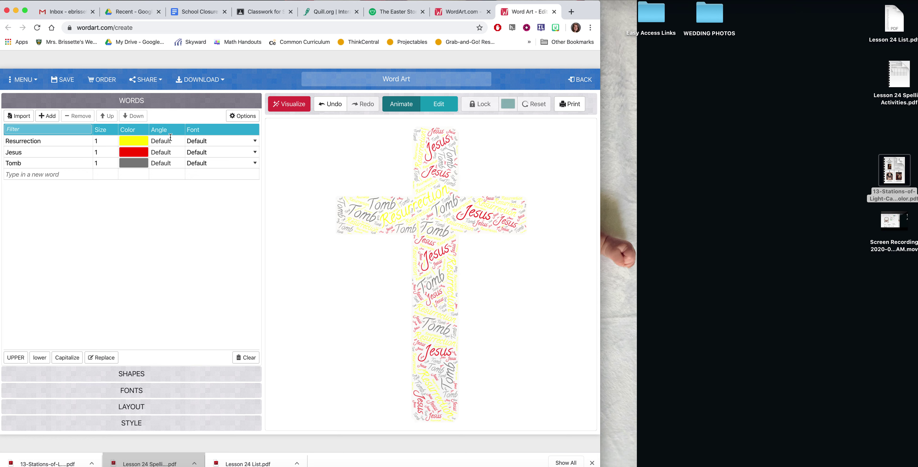
click(132, 374)
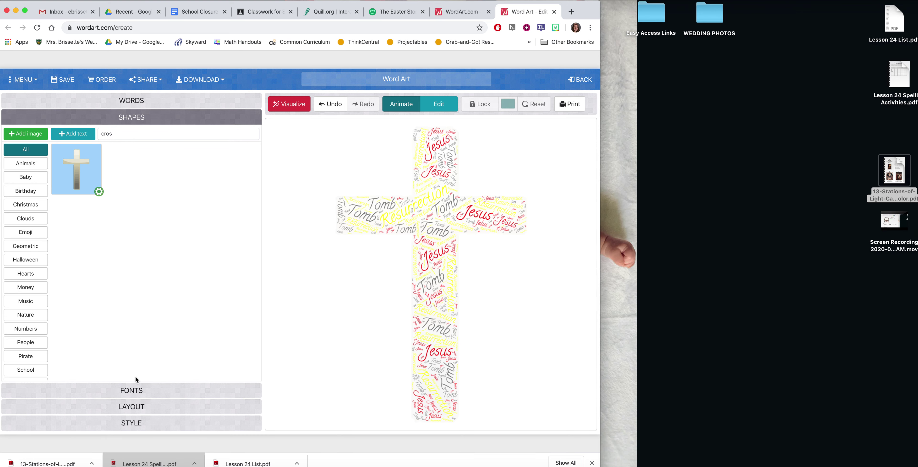
click(142, 392)
Browse the shape, font, layout and style options, ending on the Resurrection/Jesus/Tomb word list.
click(135, 120)
click(76, 394)
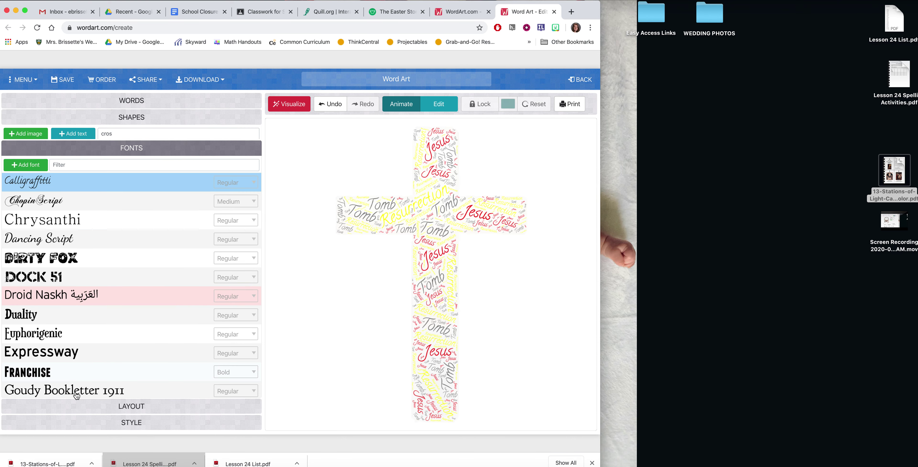
click(83, 405)
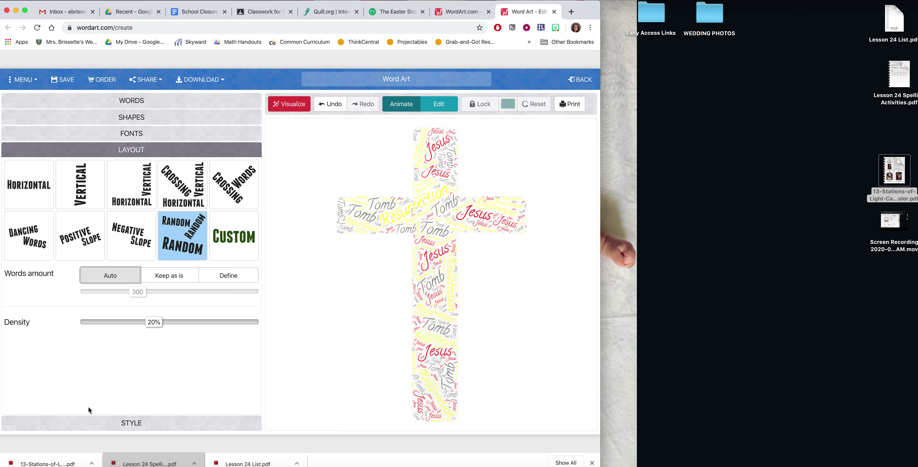
click(112, 428)
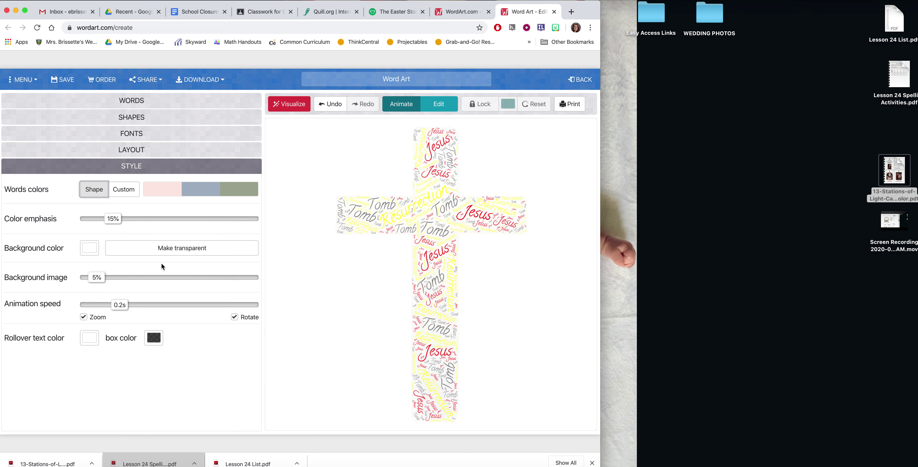
click(131, 101)
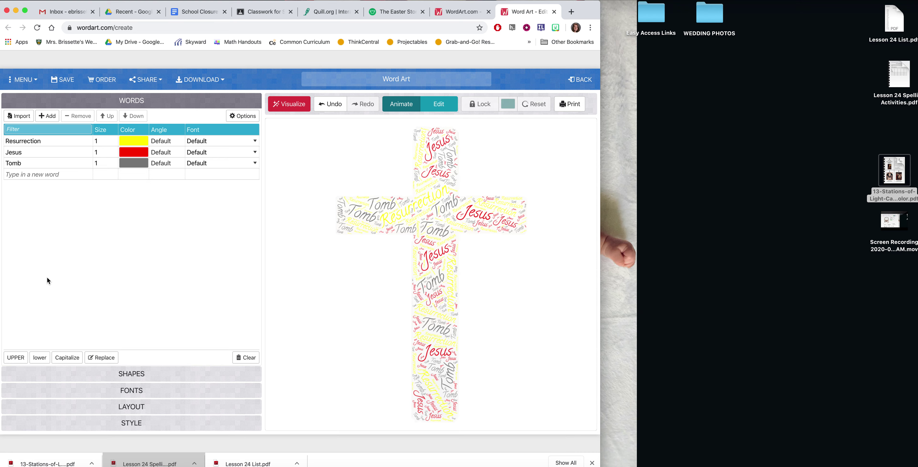
Visualize the cross word cloud twice for a fresh arrangement of Resurrection, Jesus and Tomb.
click(282, 107)
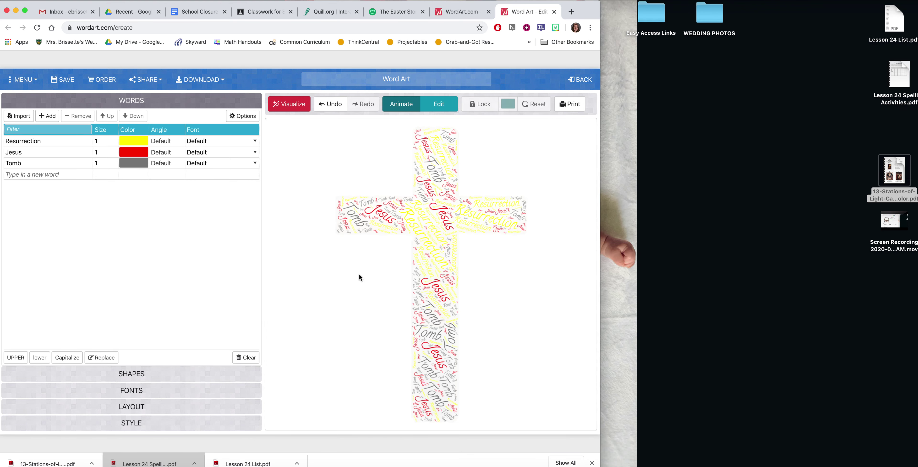
click(301, 103)
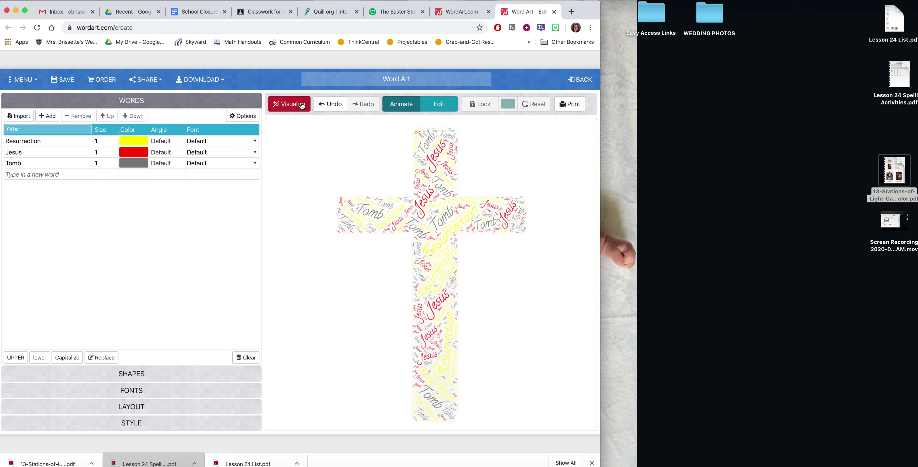
Copy the cross artwork's share link and publish the Easter Art assignment in Classroom.
click(162, 85)
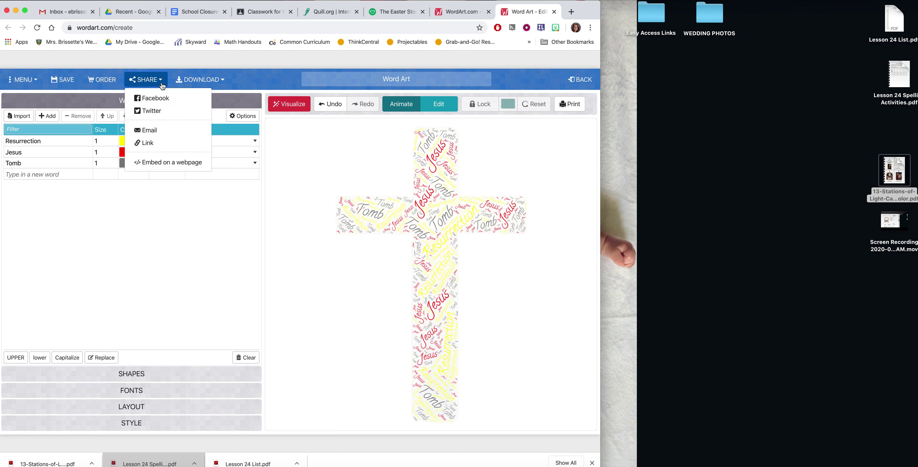
click(159, 144)
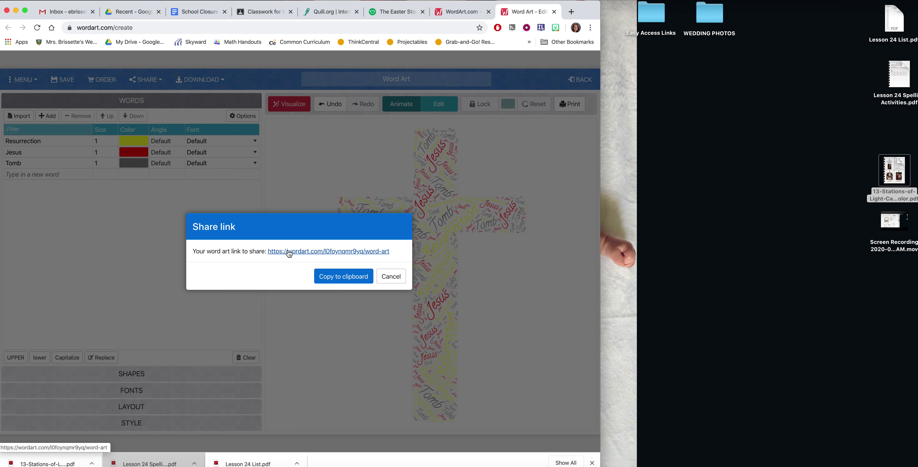
click(339, 278)
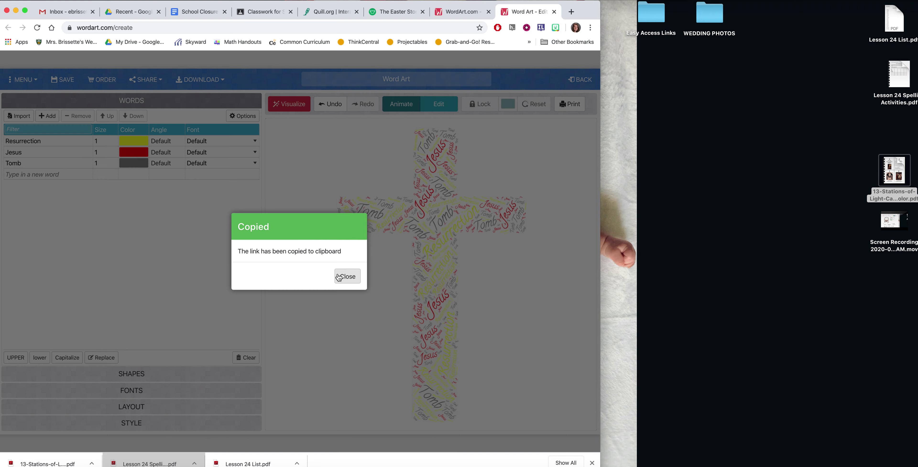
click(257, 15)
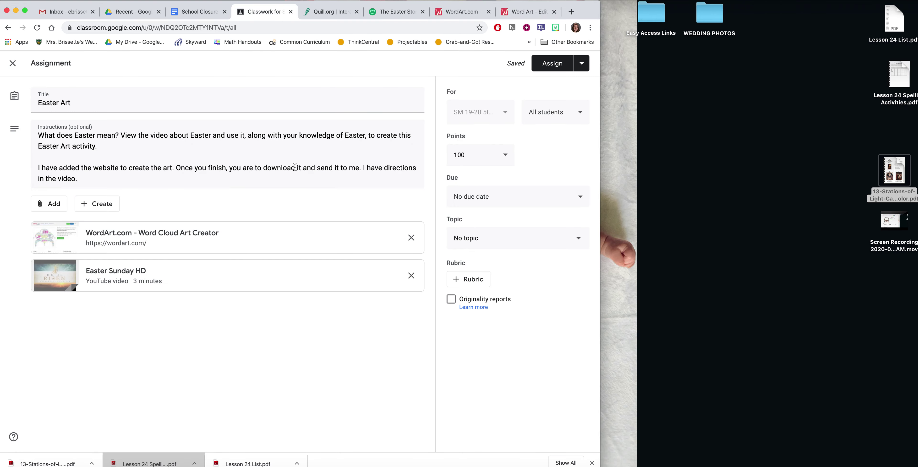
click(541, 67)
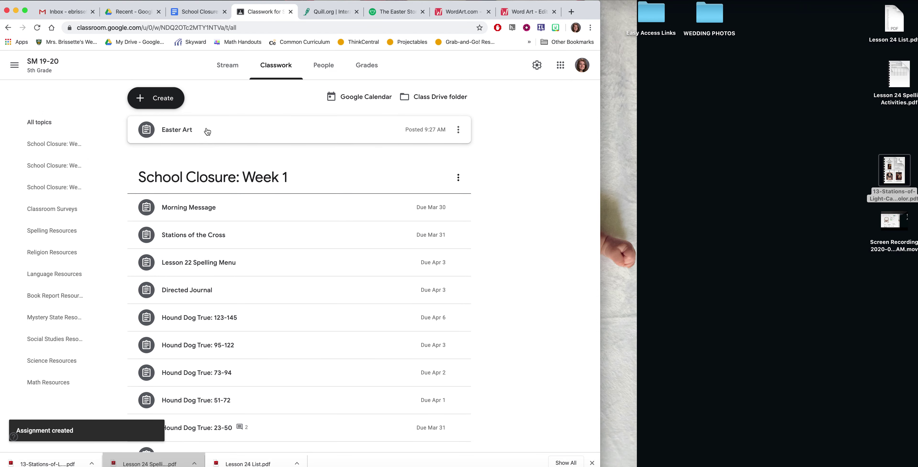
Open the posted 100-point Easter Art assignment's instructions page, then return to the WordArt editor.
click(200, 135)
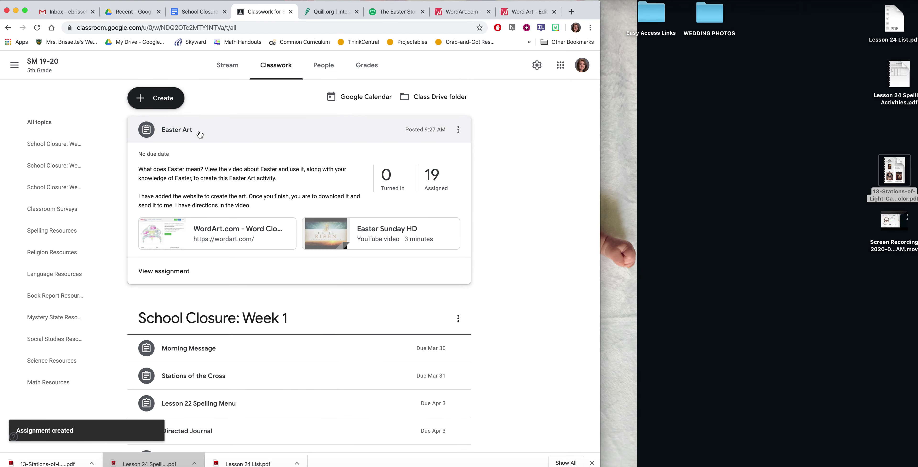
click(172, 271)
click(270, 67)
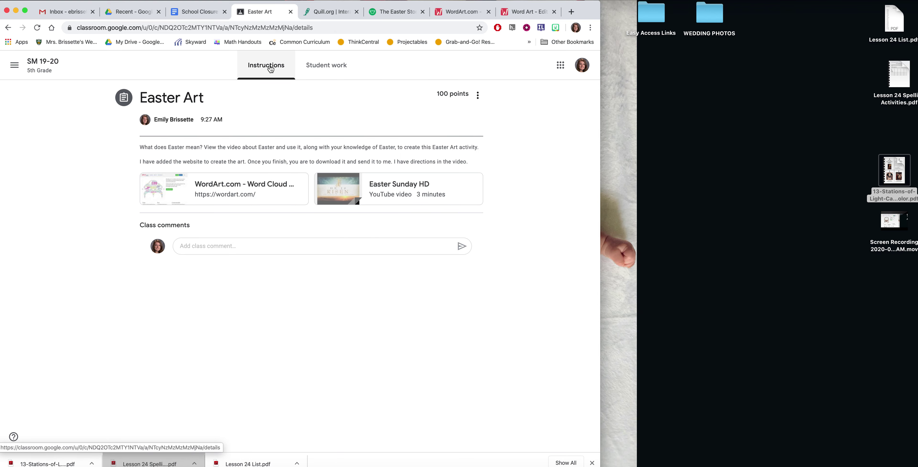
click(526, 12)
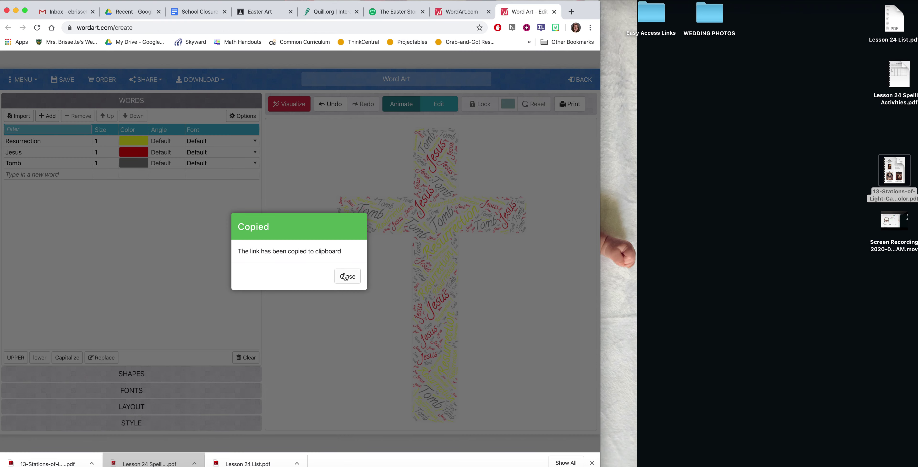
Post the WordArt share link as an Easter Art class comment and open the posted link.
click(260, 11)
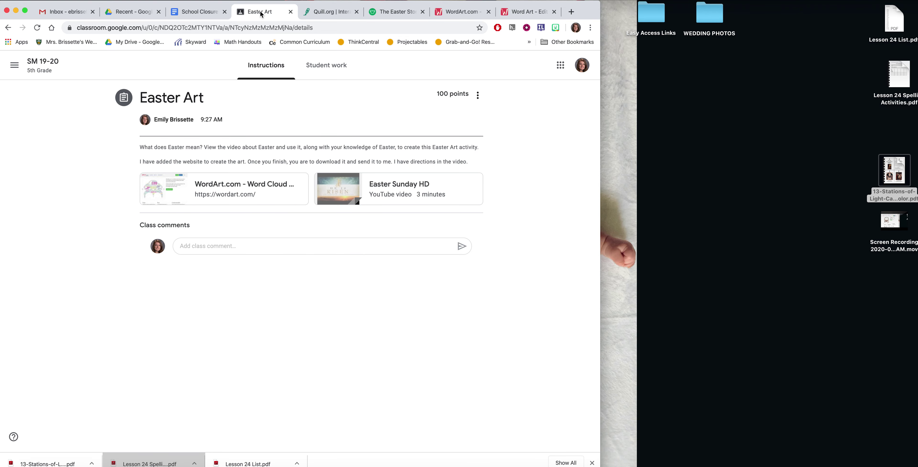
click(265, 246)
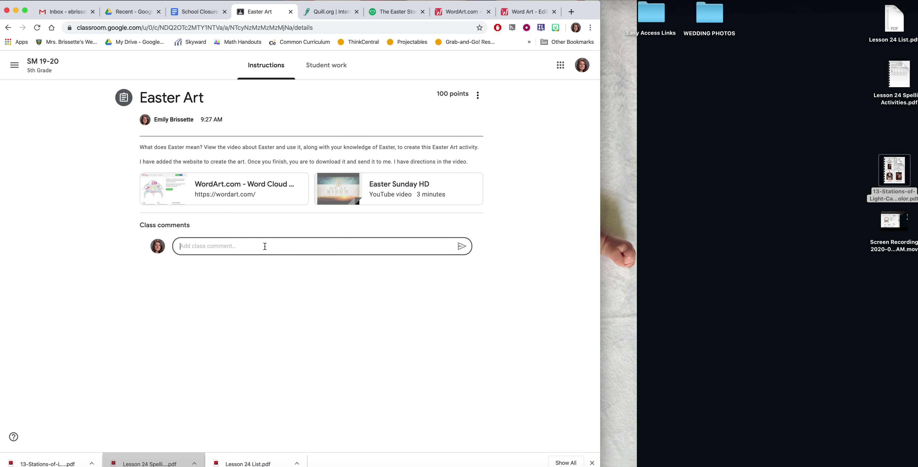
right_click(265, 247)
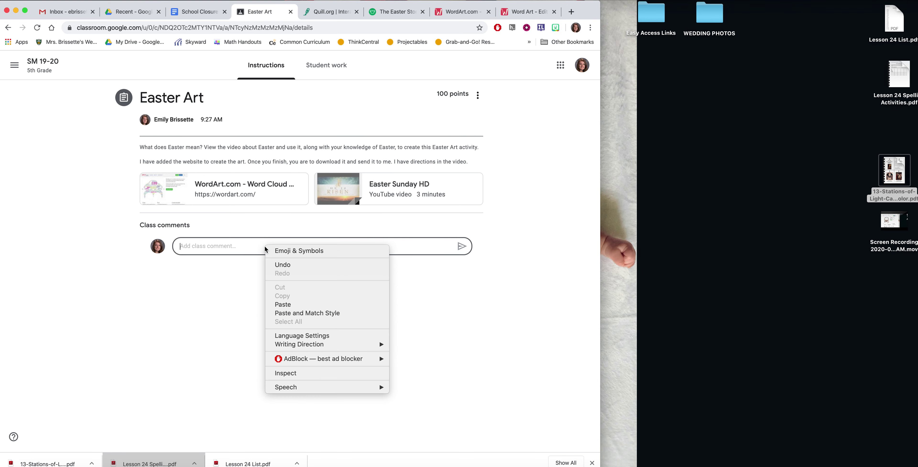
click(244, 252)
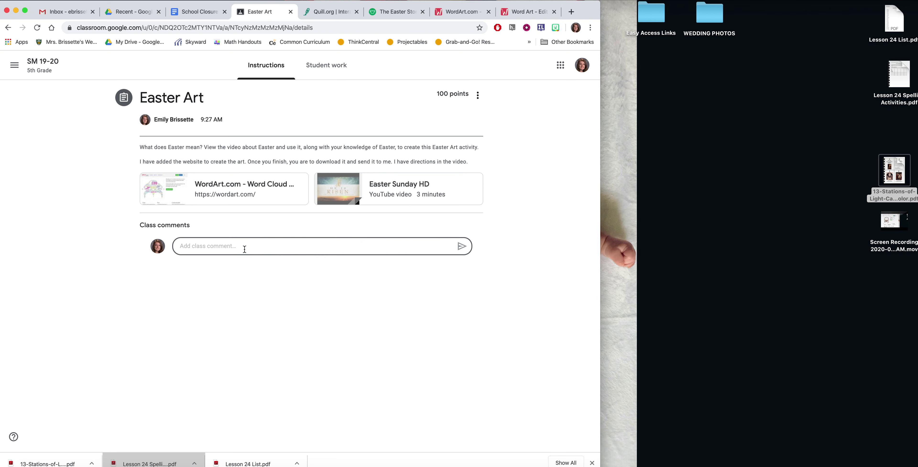
key(super+v)
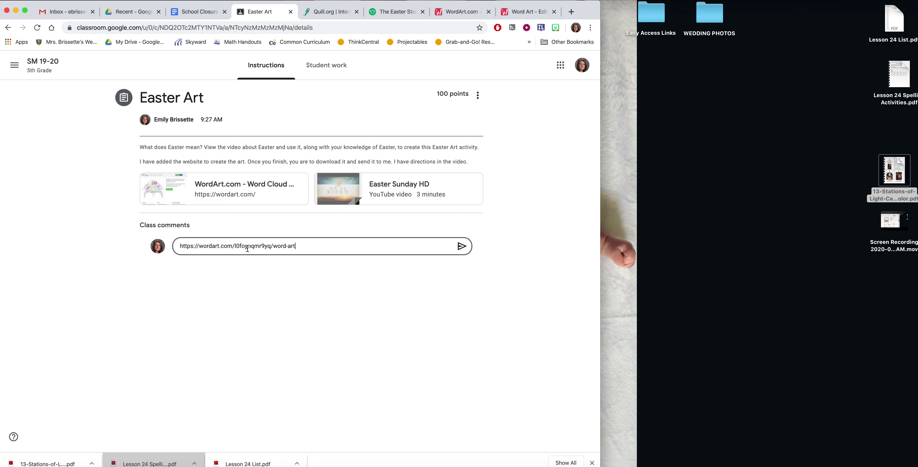
click(462, 246)
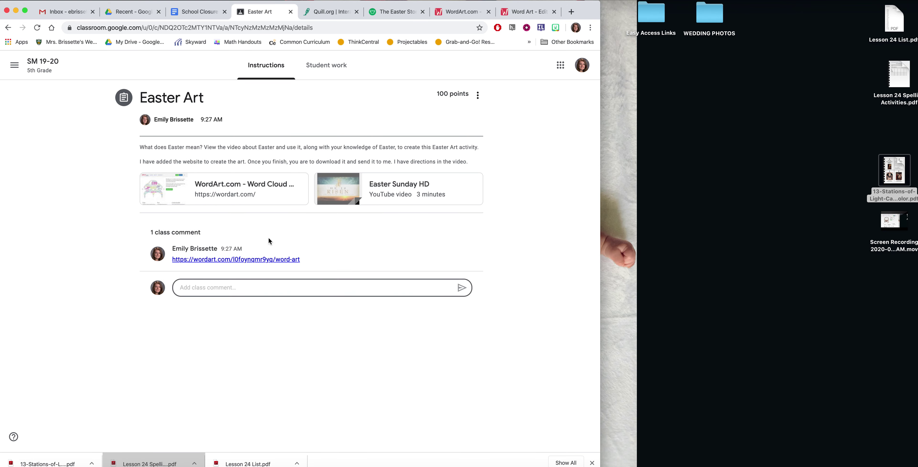
click(292, 259)
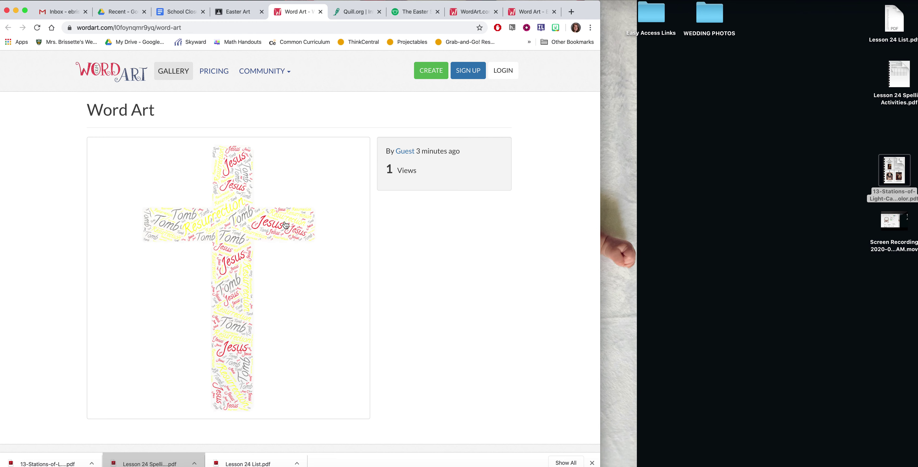
Go back to the Easter Art assignment and close the shared artwork view.
click(238, 11)
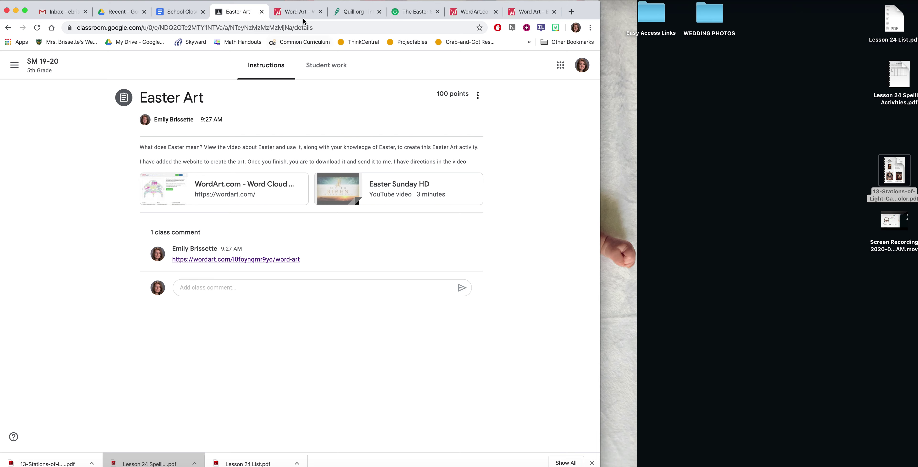
click(320, 12)
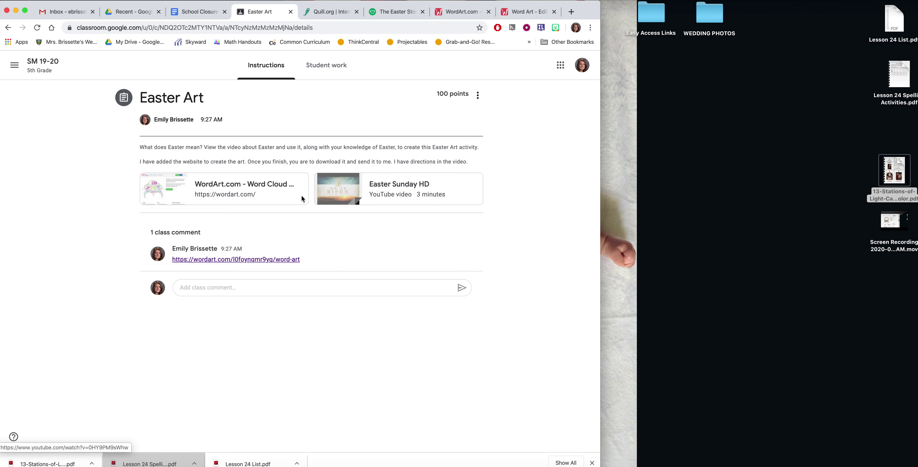
Return to the cross word cloud editor, dismiss the Copied confirmation, and show sharing options.
click(461, 13)
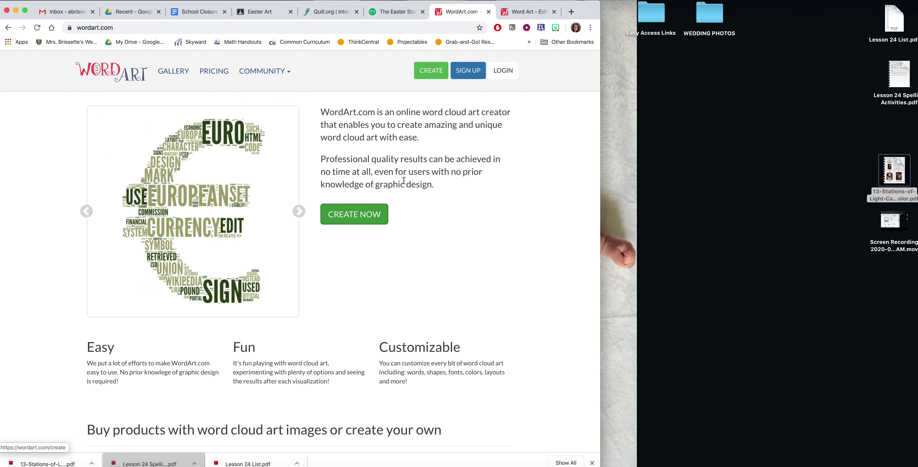
click(521, 14)
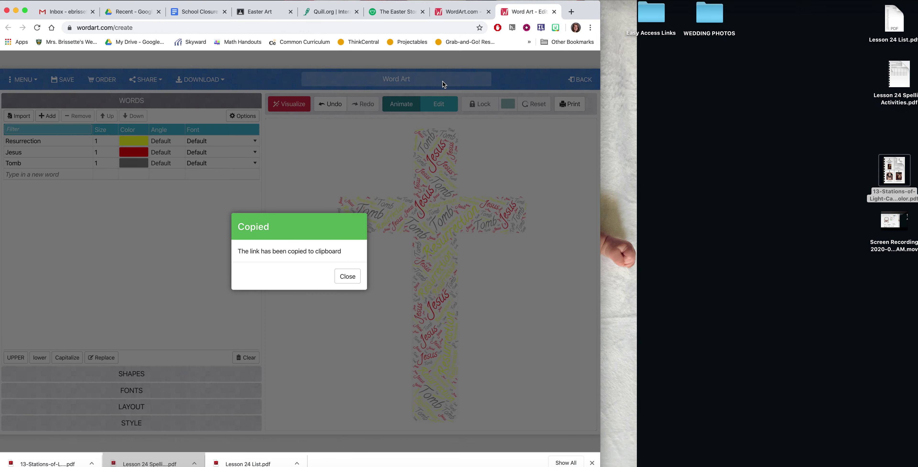
click(345, 273)
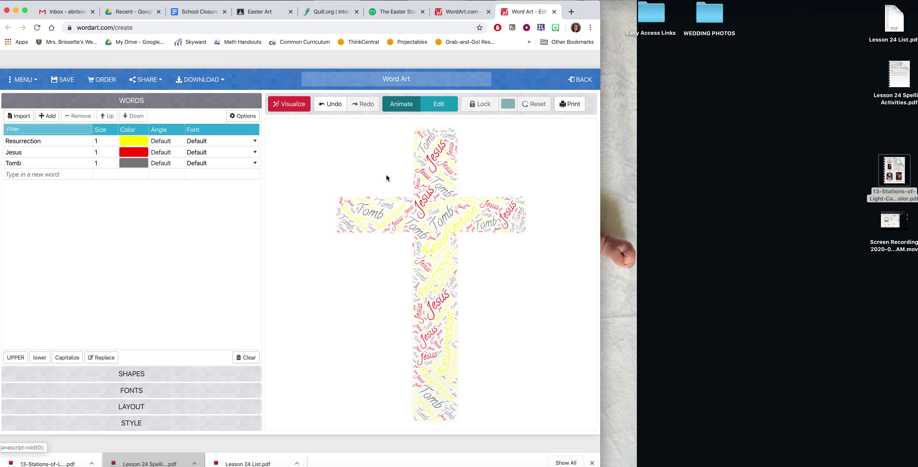
click(150, 82)
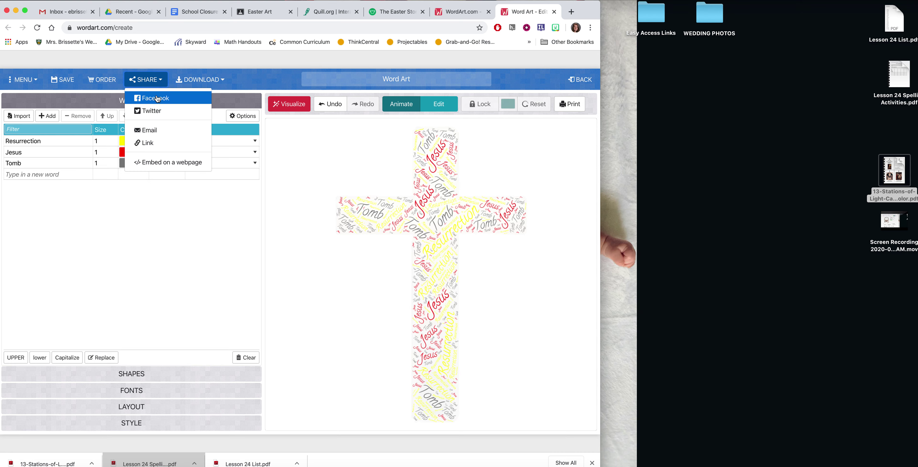
Copy the share link again and start a new class comment on Easter Art.
click(152, 143)
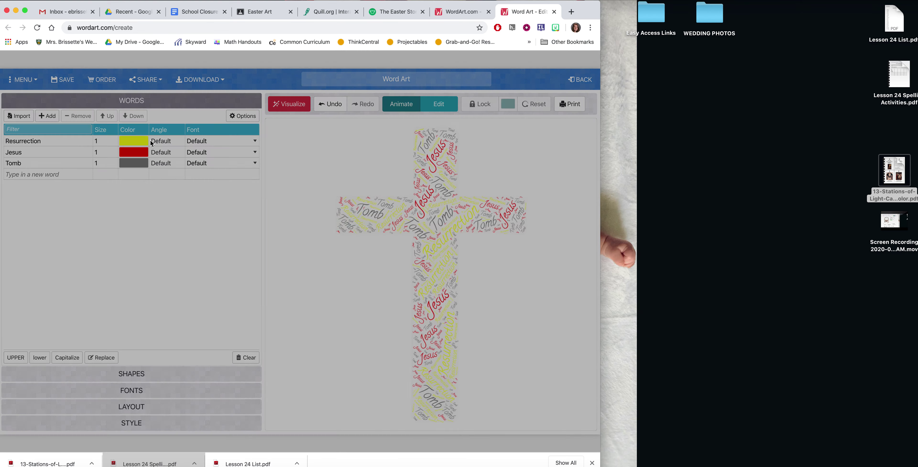
click(348, 282)
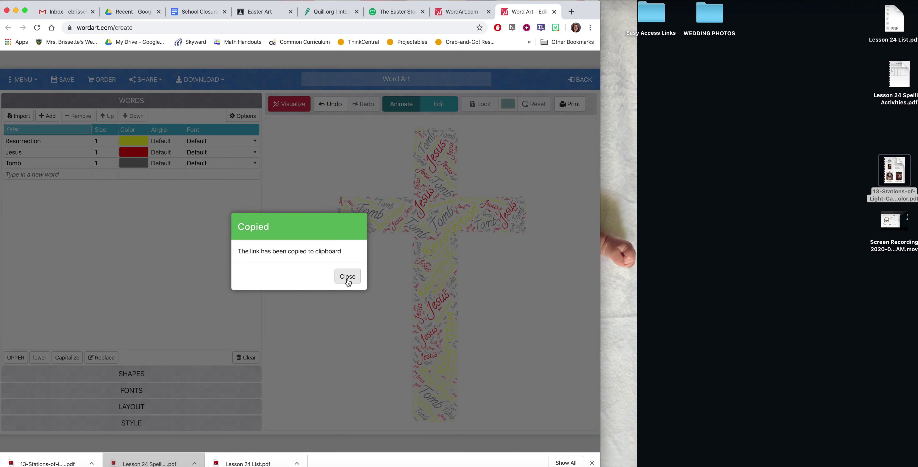
click(250, 17)
click(188, 281)
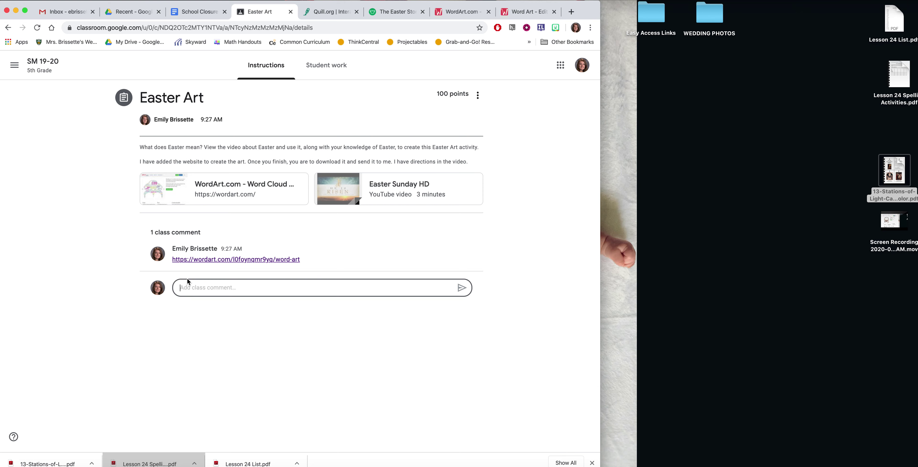
Paste the copied WordArt link into the new Easter Art class comment box.
key(super+v)
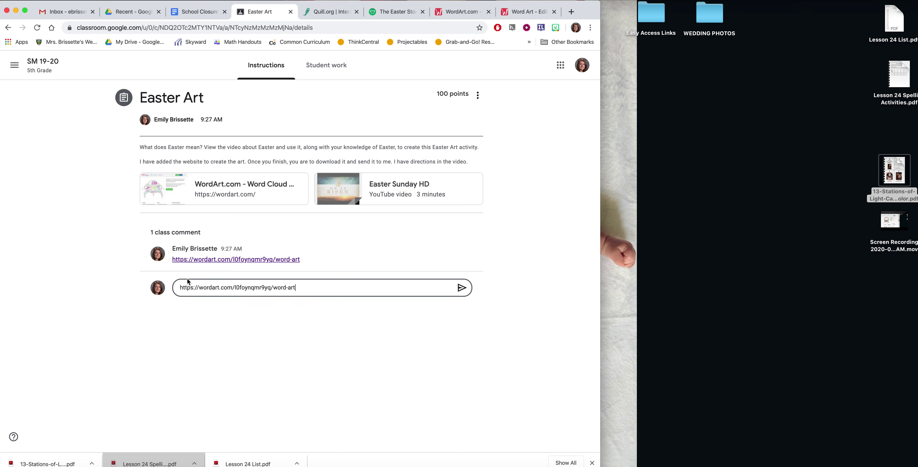